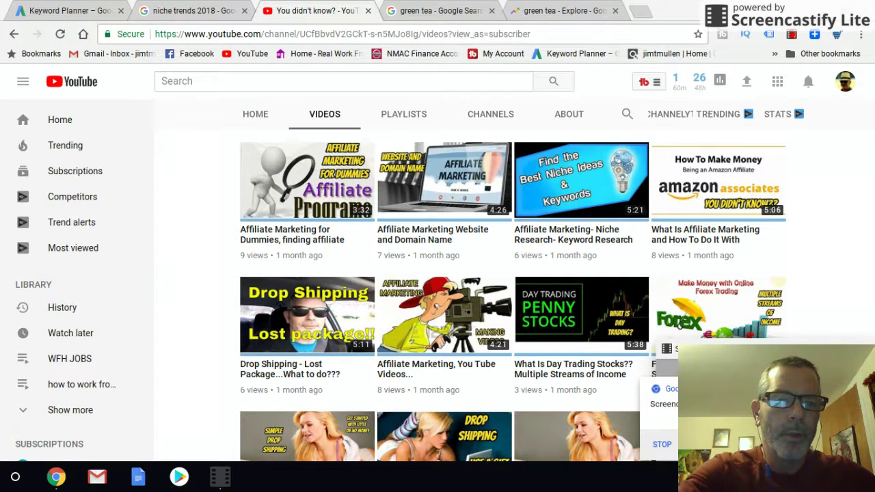
Switch from the YouTube channel tab to the 'niche trends 2018' Google results tab
key(ctrl+shift+Tab)
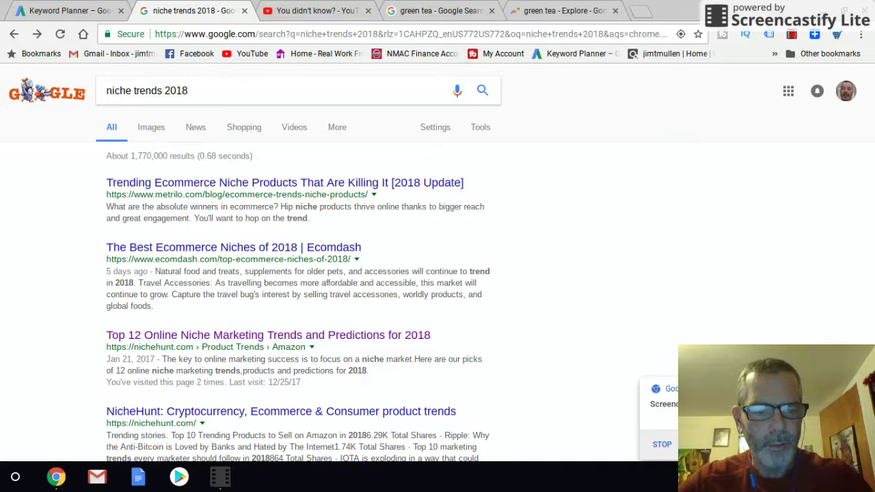
Open the 'Top 12 Online Niche Marketing Trends and Predictions for 2018' NicheHunt article
click(109, 335)
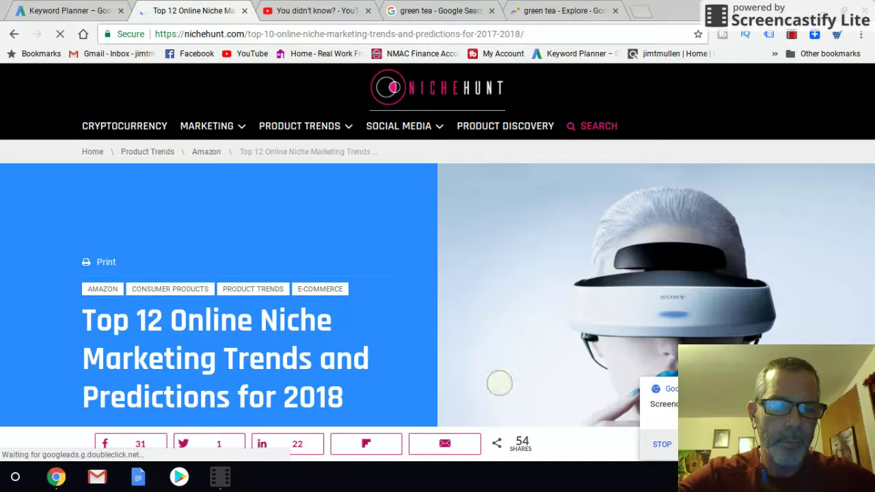
Scroll past VR, Electric Skateboards, LED shoes and Vape Juice to '5. Green tea shots'
scroll(499, 383, down, 3)
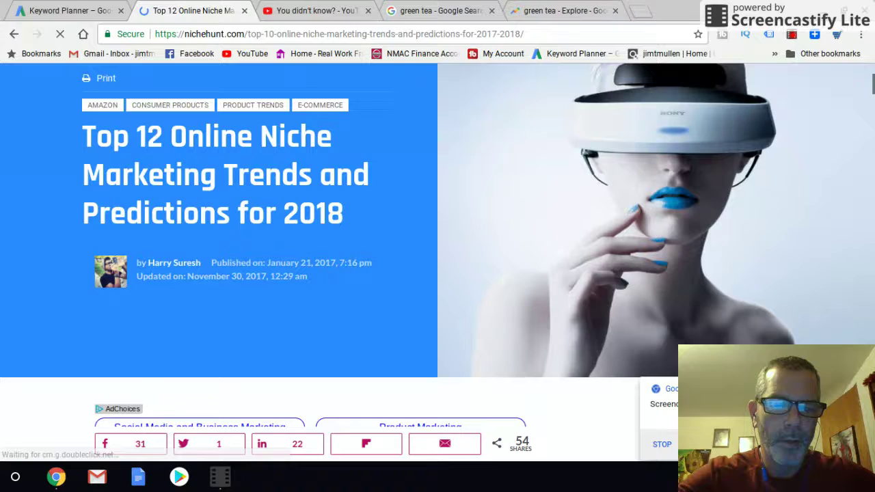
scroll(499, 383, down, 6)
scroll(499, 384, down, 5)
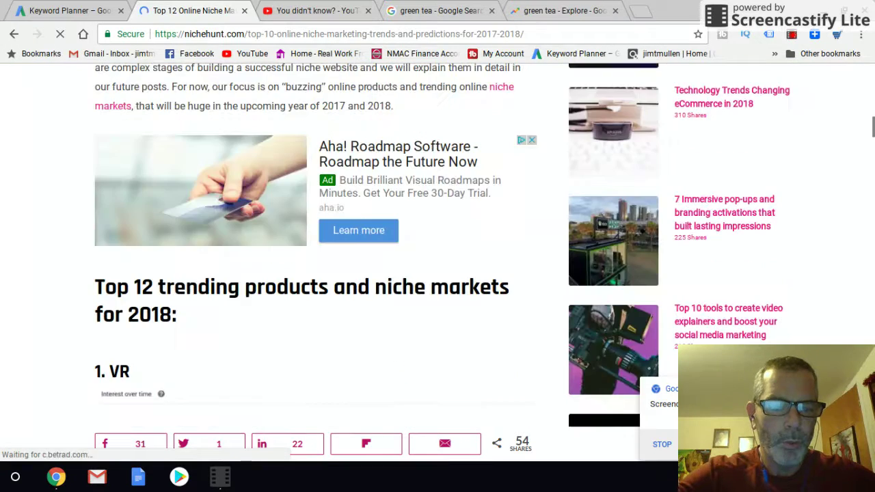
scroll(498, 384, down, 2)
scroll(486, 332, down, 4)
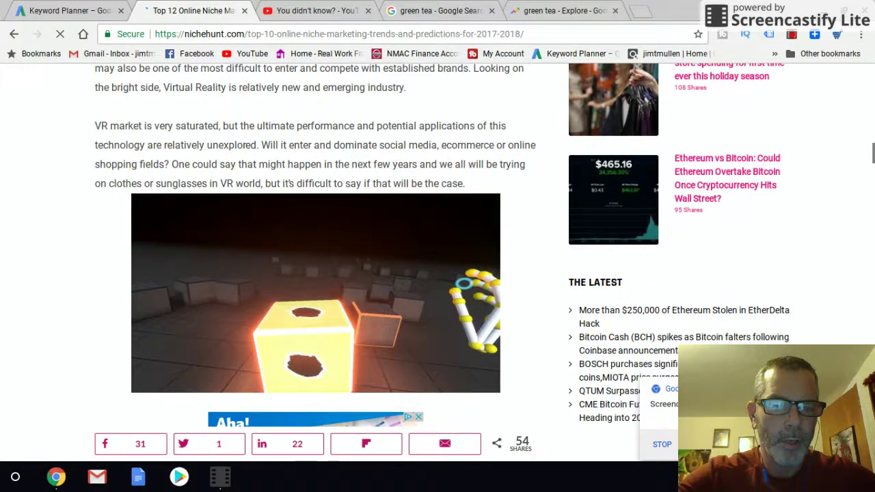
scroll(460, 328, down, 5)
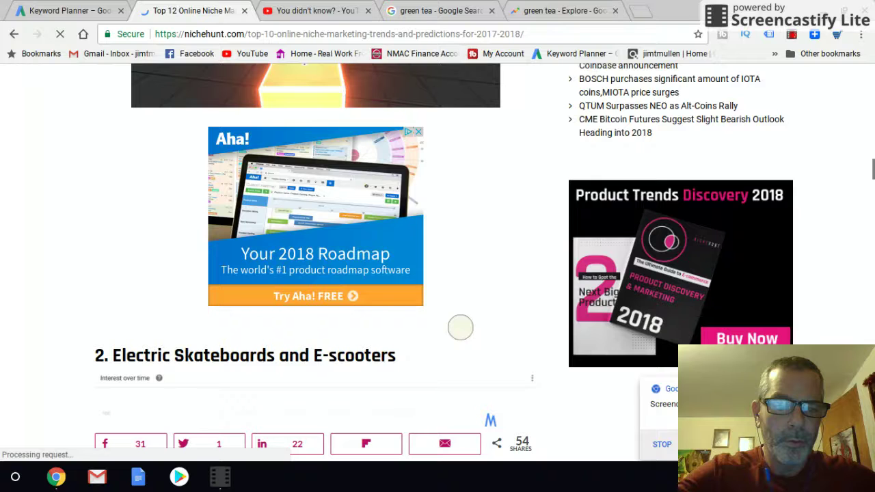
scroll(460, 328, down, 7)
scroll(460, 327, down, 2)
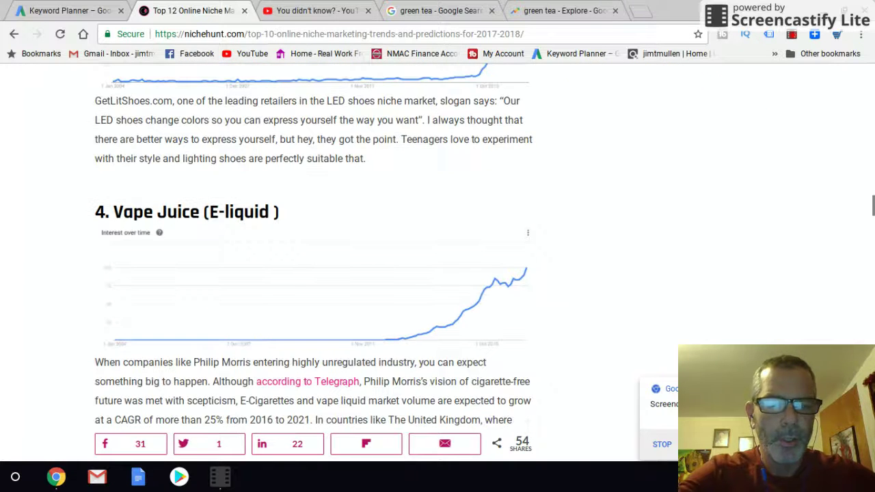
scroll(461, 234, down, 2)
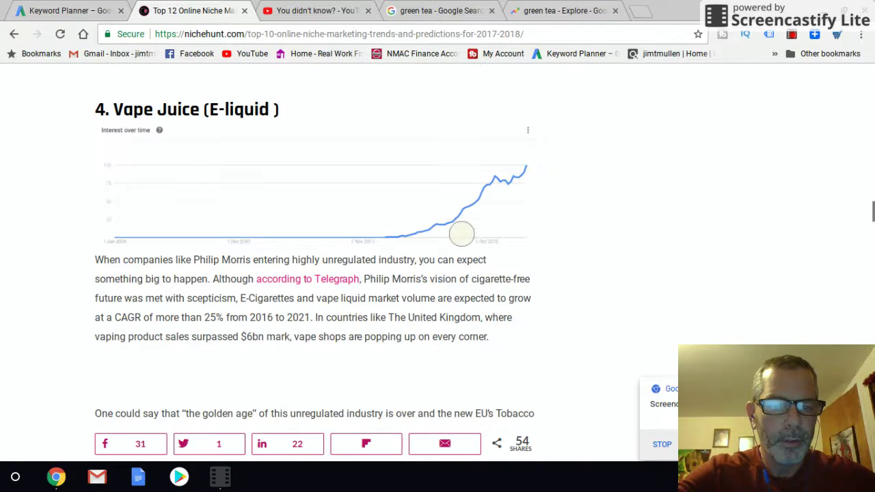
scroll(461, 233, down, 2)
scroll(461, 285, down, 3)
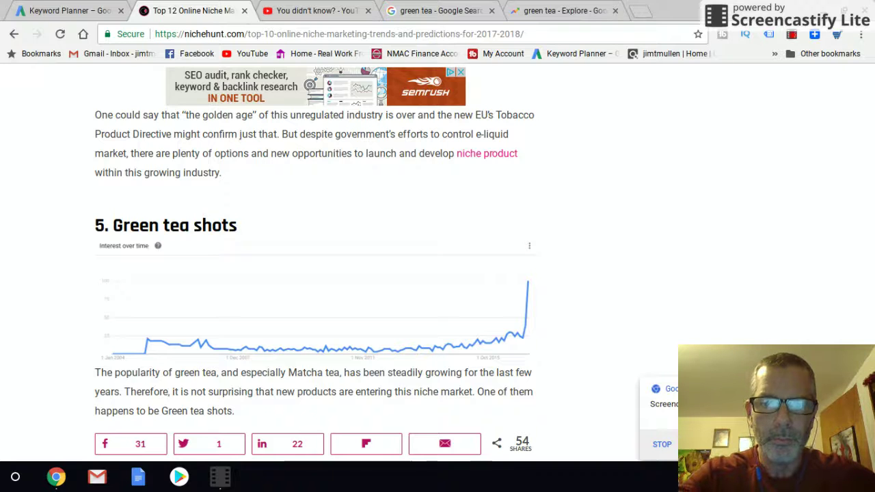
Review green tea's 12-month worldwide interest chart, holding 75–100, then go to Keyword Planner
key(ctrl+5)
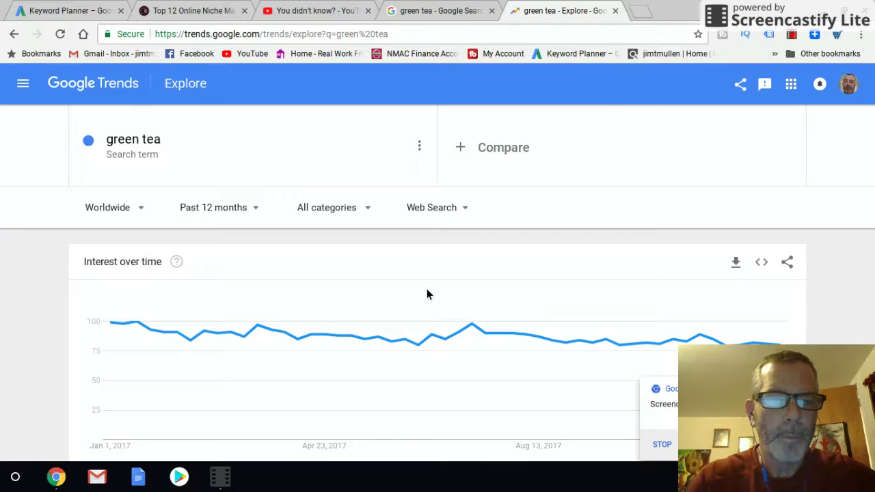
key(ctrl+1)
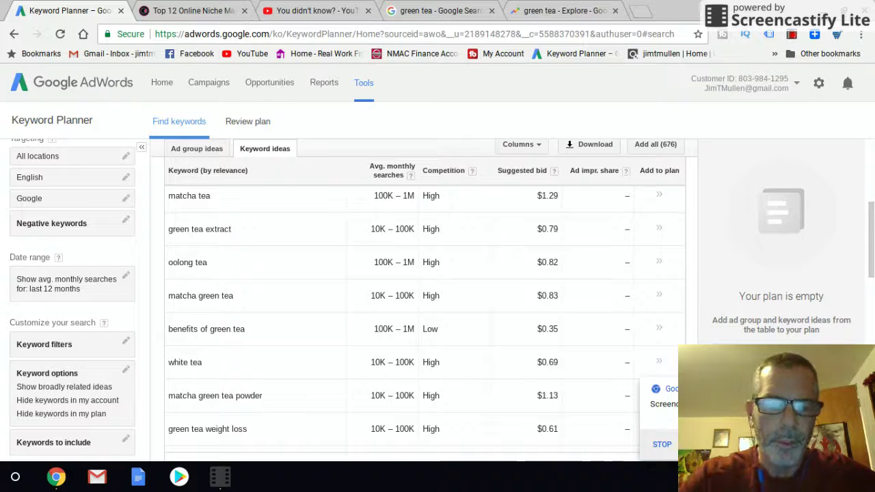
Browse the green tea keyword ideas and search volumes, then go to the green tea results
scroll(467, 250, up, 3)
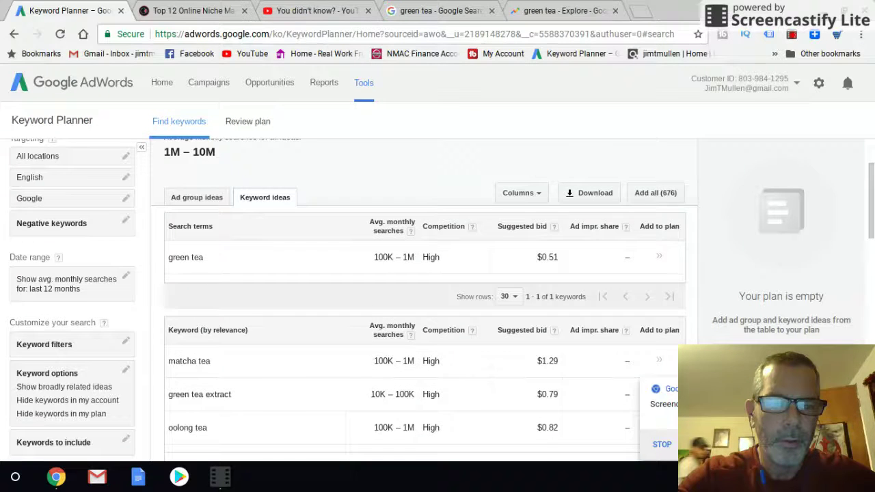
scroll(537, 307, up, 2)
scroll(537, 224, down, 3)
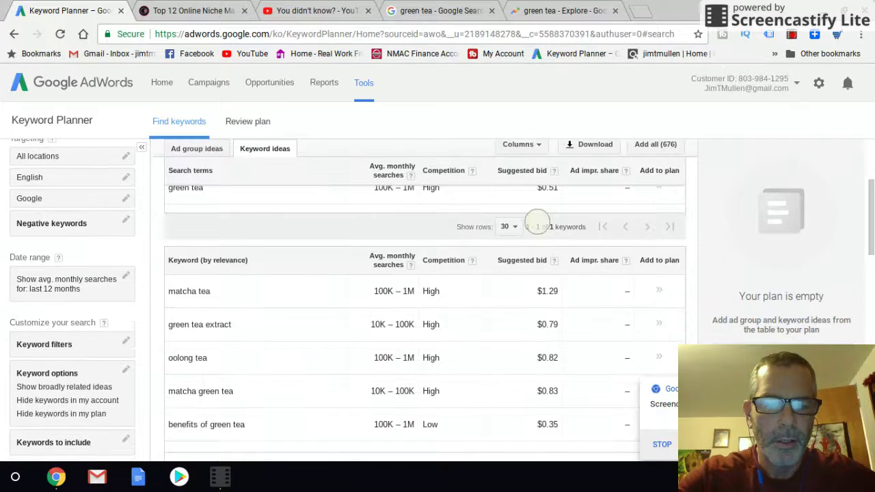
scroll(536, 223, down, 1)
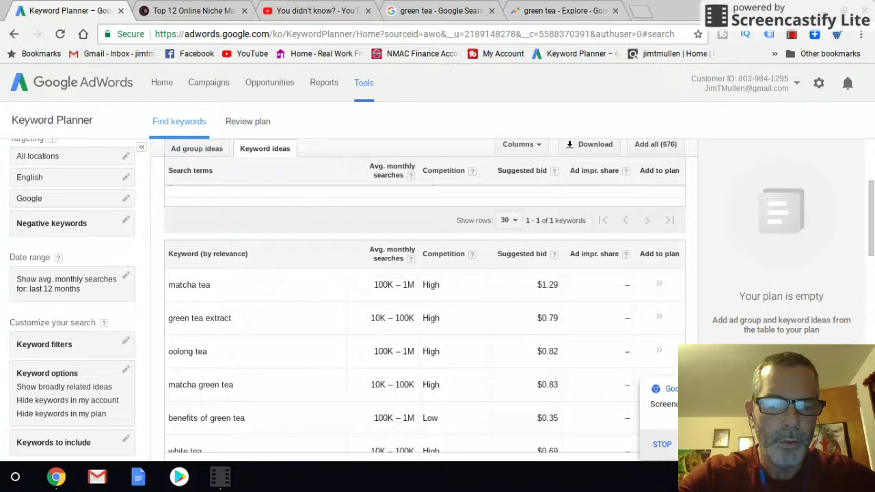
scroll(424, 308, down, 1)
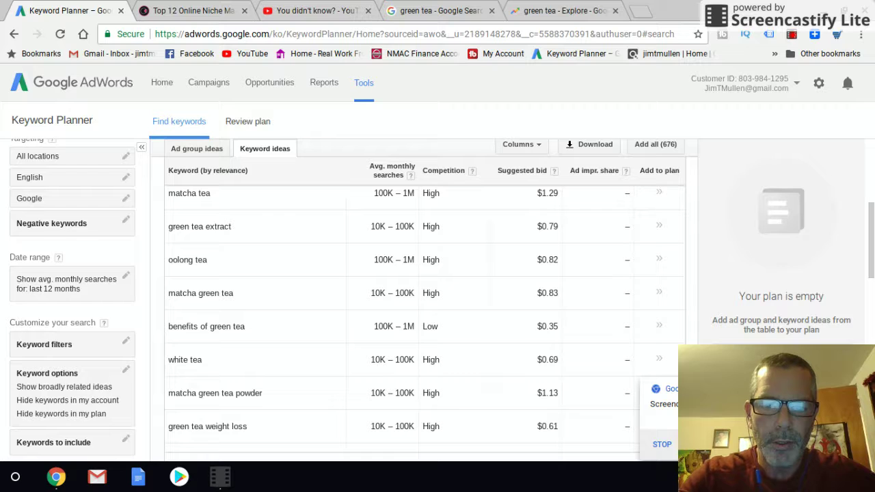
scroll(476, 348, up, 2)
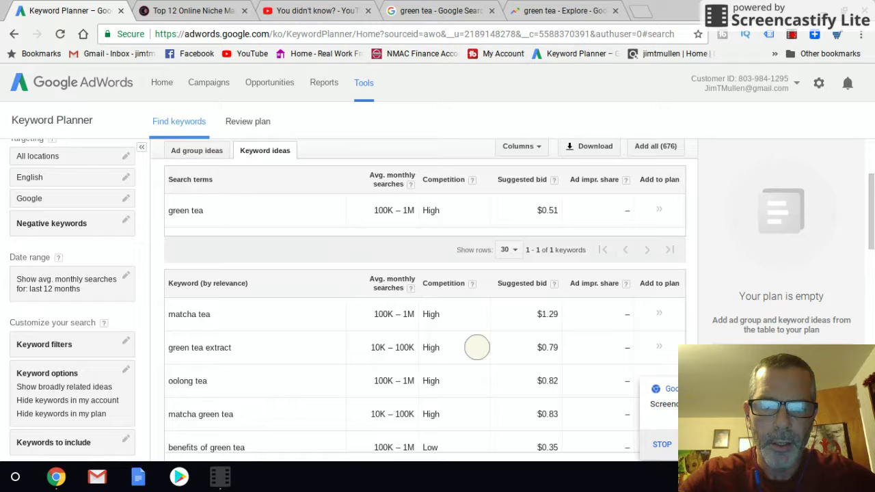
scroll(474, 347, down, 5)
scroll(469, 370, up, 2)
scroll(569, 269, up, 2)
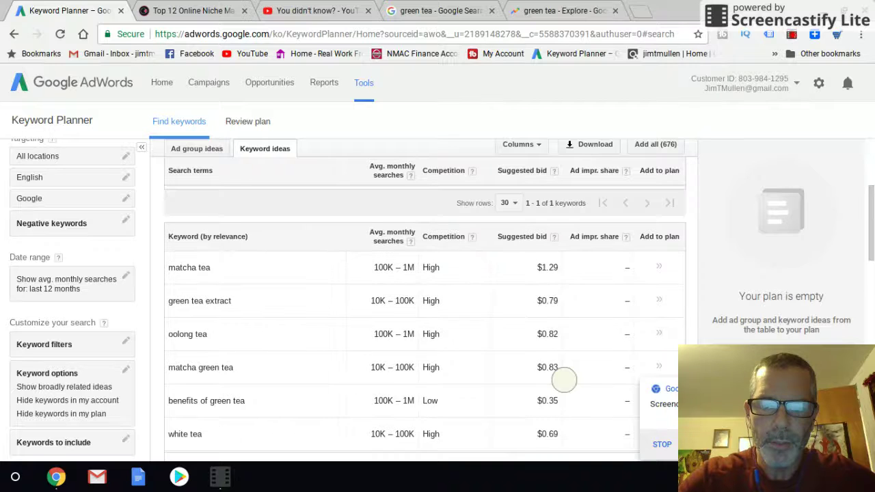
scroll(570, 269, down, 1)
scroll(553, 331, down, 1)
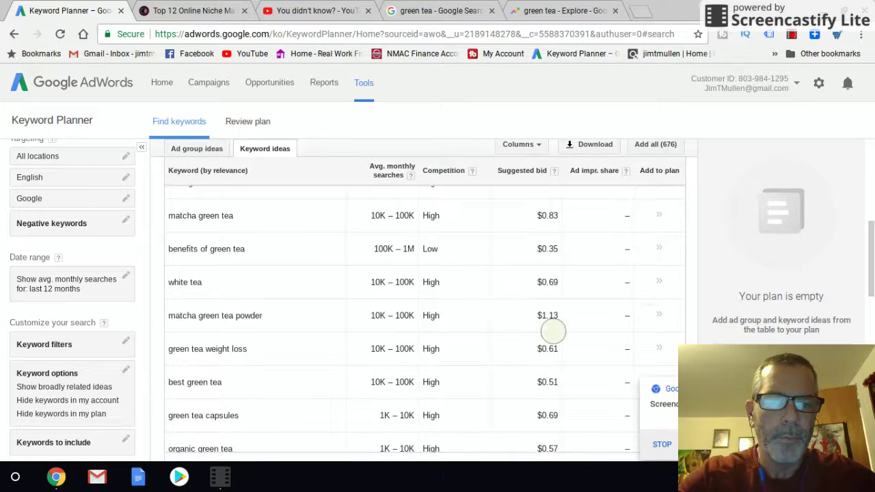
scroll(553, 332, up, 1)
scroll(542, 308, up, 2)
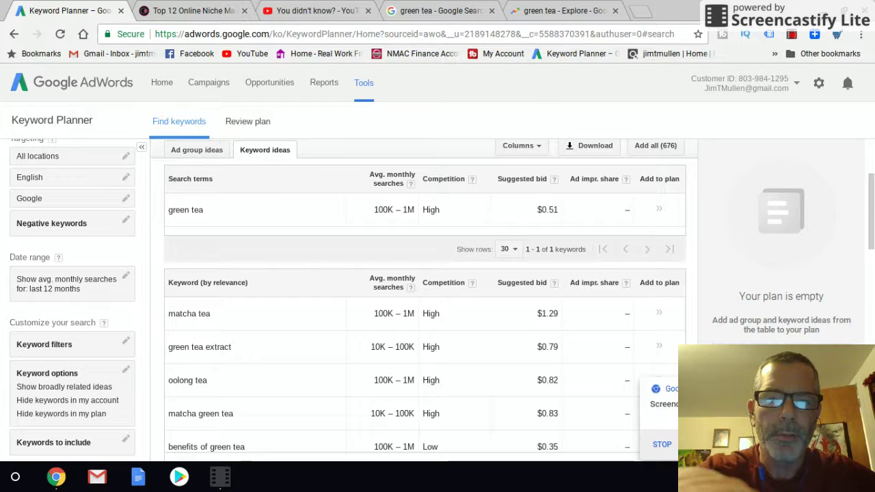
key(ctrl+4)
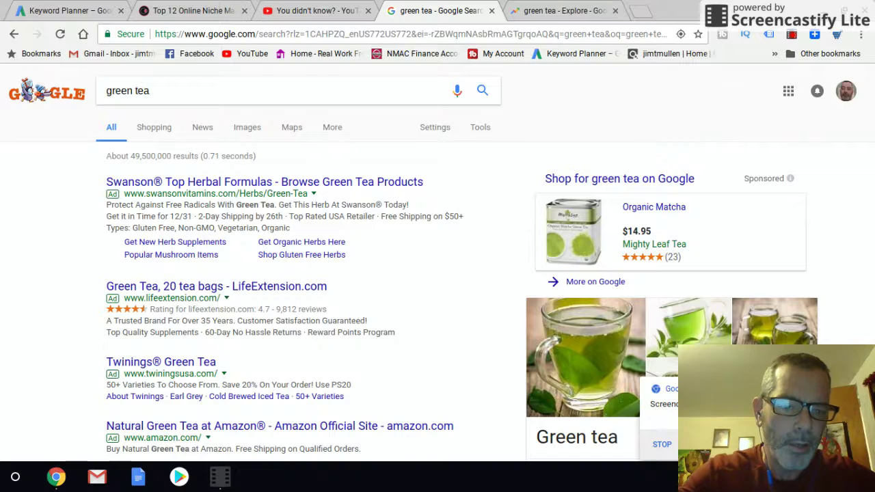
Look through the green tea results to the WebMD, Healthline and NCCIH health-benefit articles
scroll(443, 366, down, 1)
scroll(421, 307, down, 2)
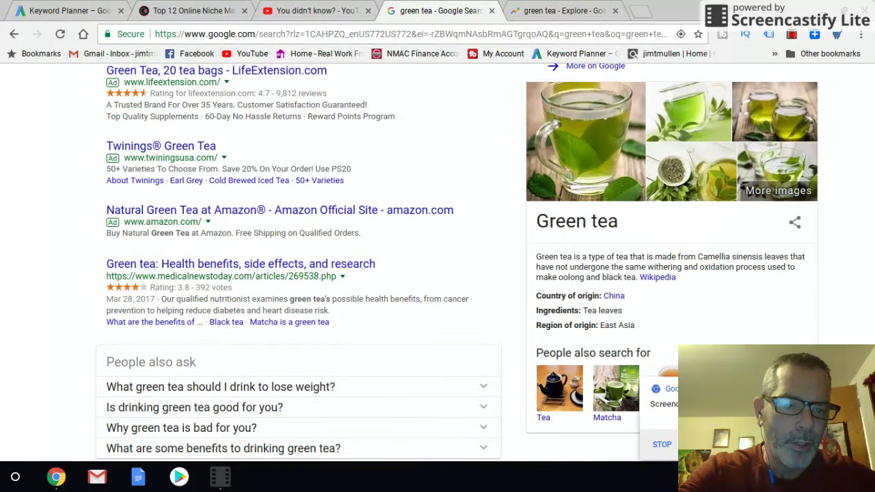
scroll(248, 288, up, 1)
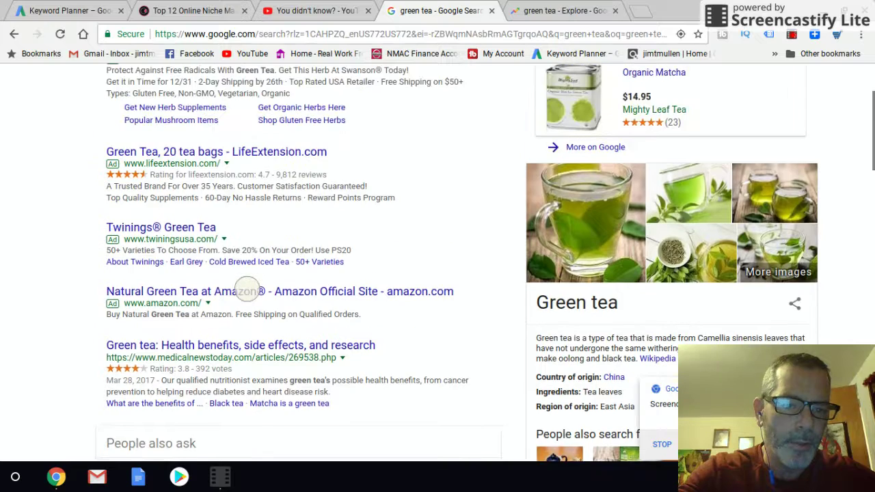
scroll(248, 289, up, 1)
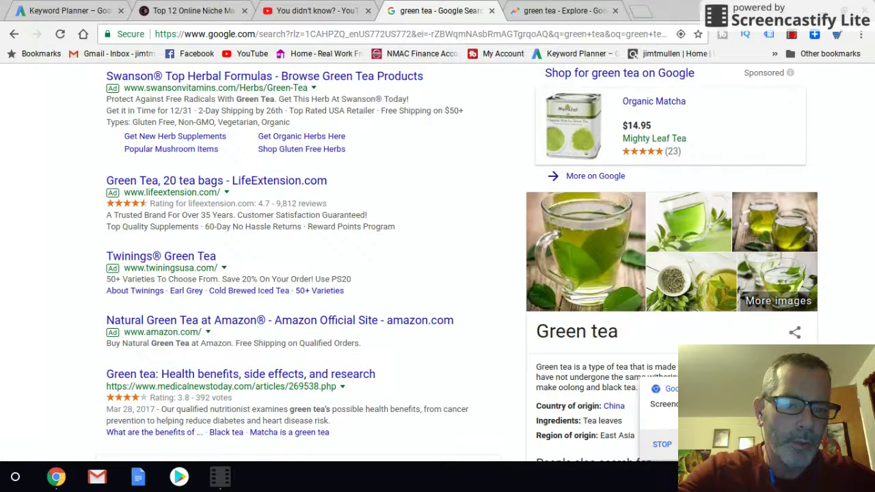
scroll(303, 254, up, 2)
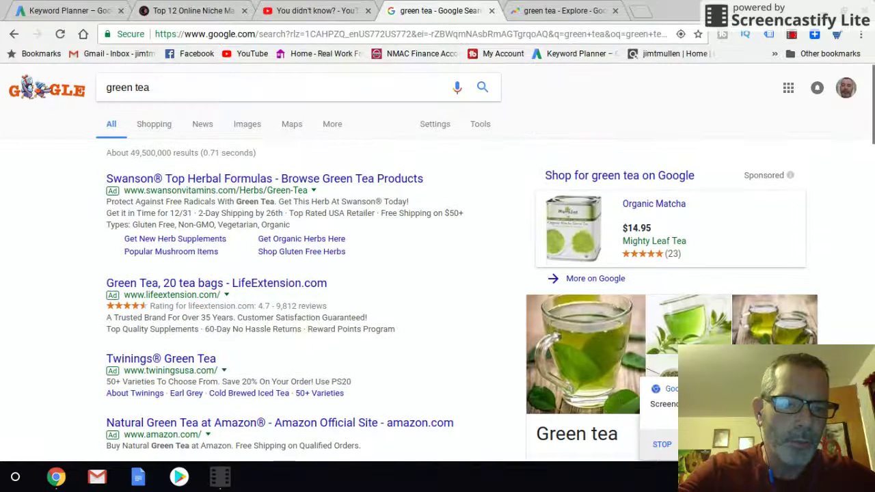
scroll(333, 245, down, 5)
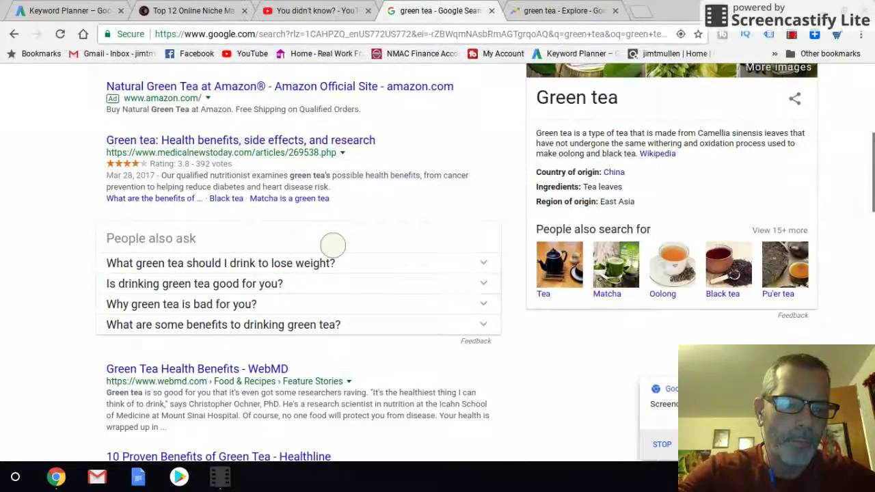
scroll(333, 245, down, 3)
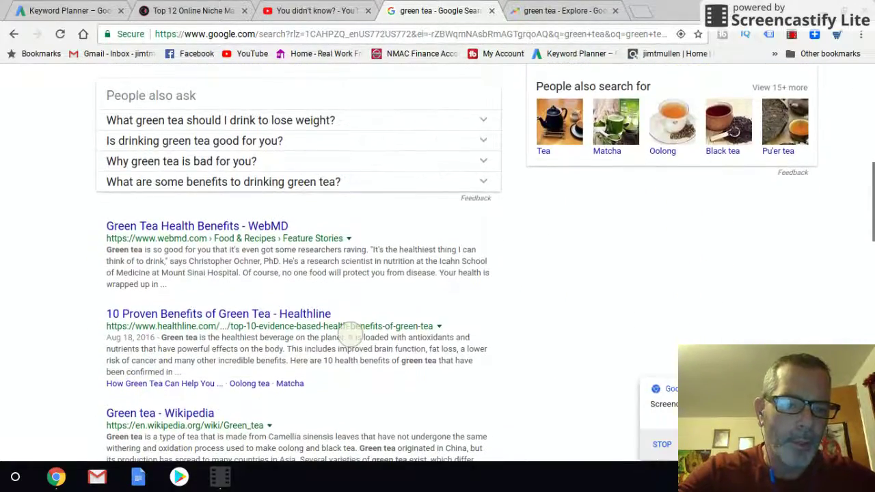
scroll(344, 287, down, 3)
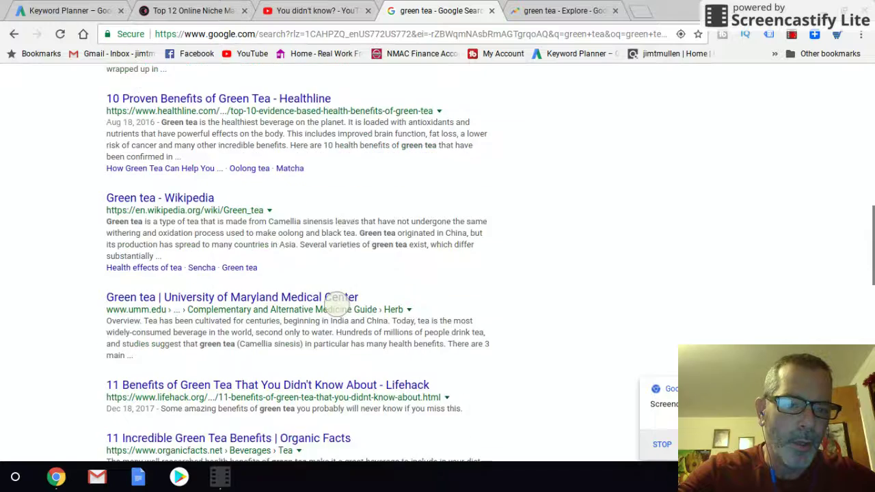
scroll(332, 315, down, 1)
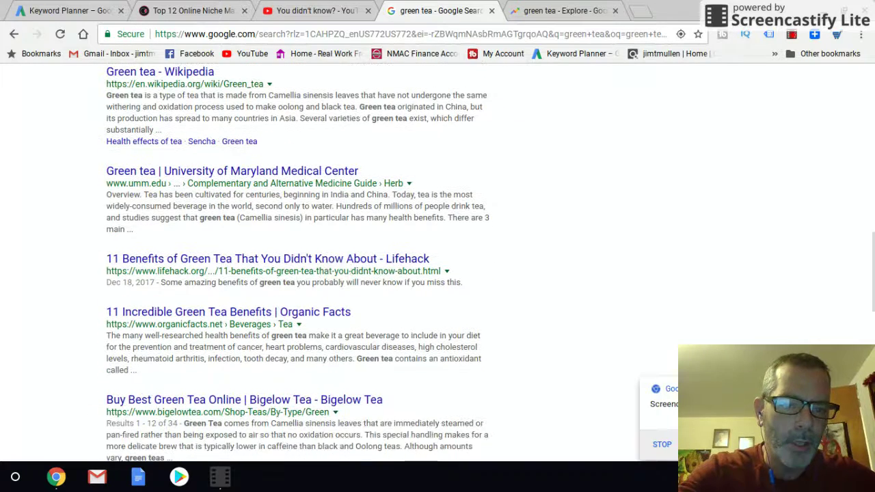
scroll(352, 328, down, 2)
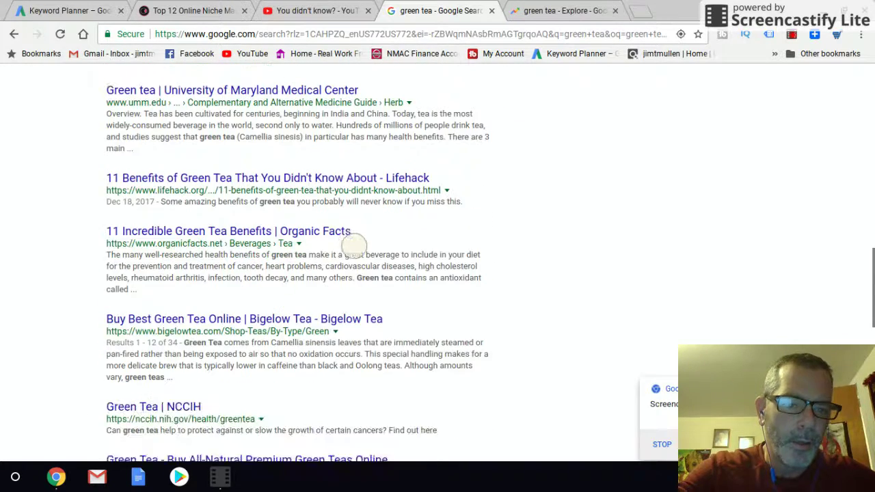
scroll(351, 291, down, 3)
scroll(351, 291, up, 15)
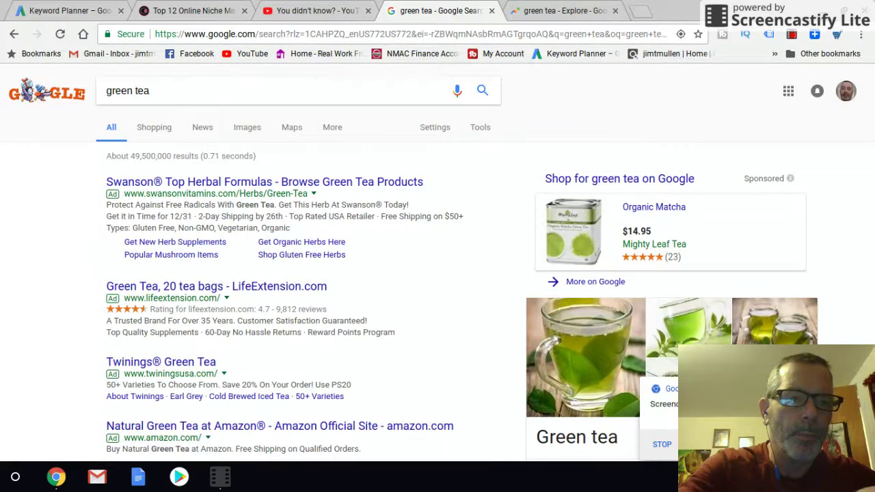
key(ctrl+1)
Check 'benefits of green tea' (100K–1M searches, Low competition), then return to the search results
scroll(325, 244, down, 1)
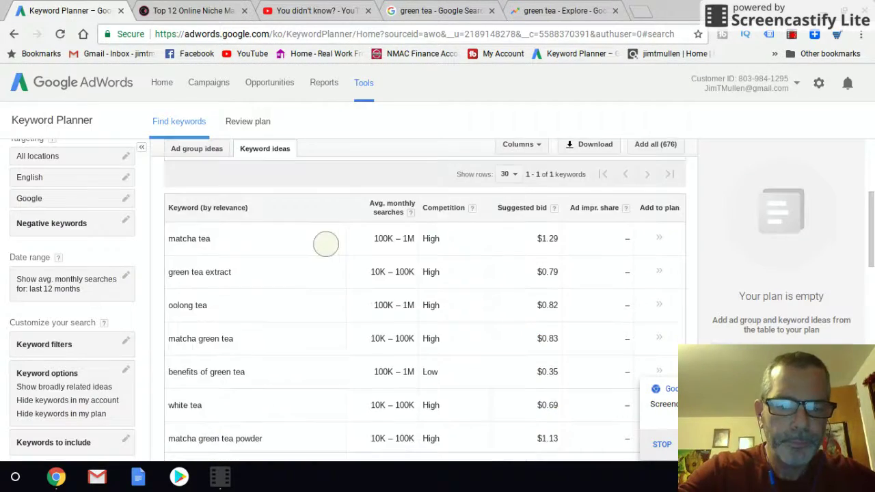
scroll(325, 244, down, 2)
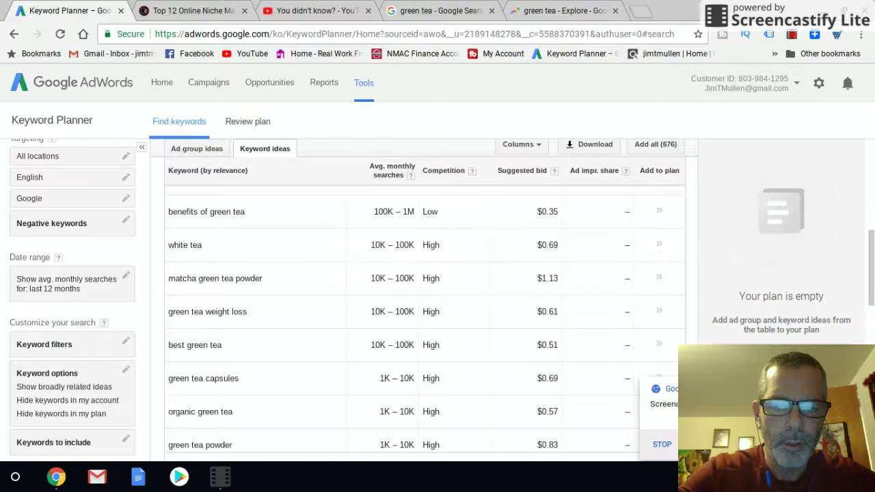
scroll(461, 363, up, 1)
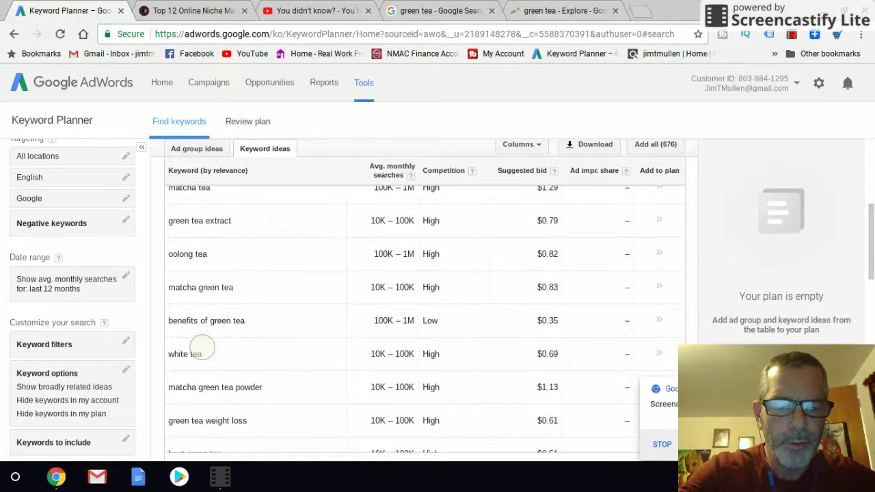
click(271, 324)
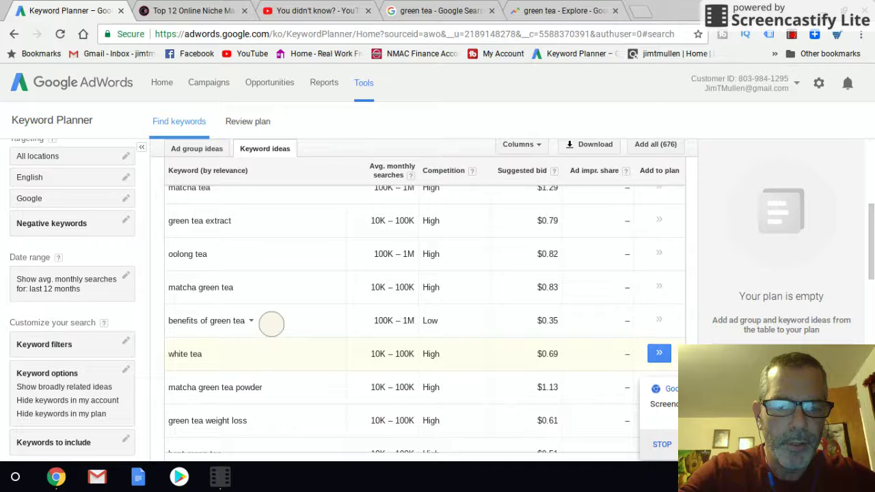
scroll(459, 357, down, 1)
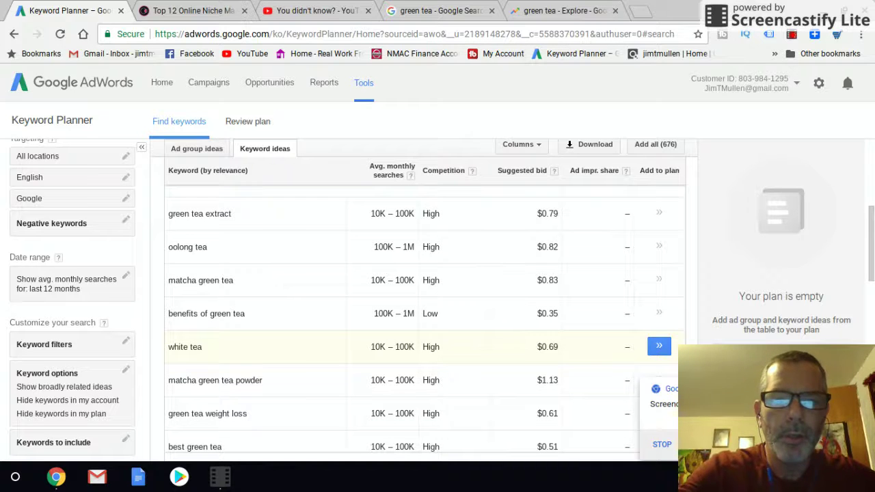
key(ctrl+4)
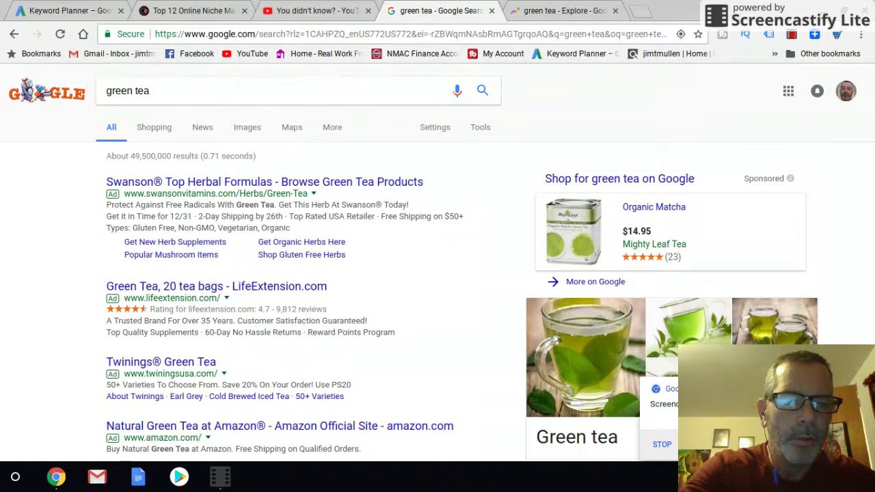
click(101, 89)
Search 'benefits of green tea' and scroll the results down to related searches and back
text(b)
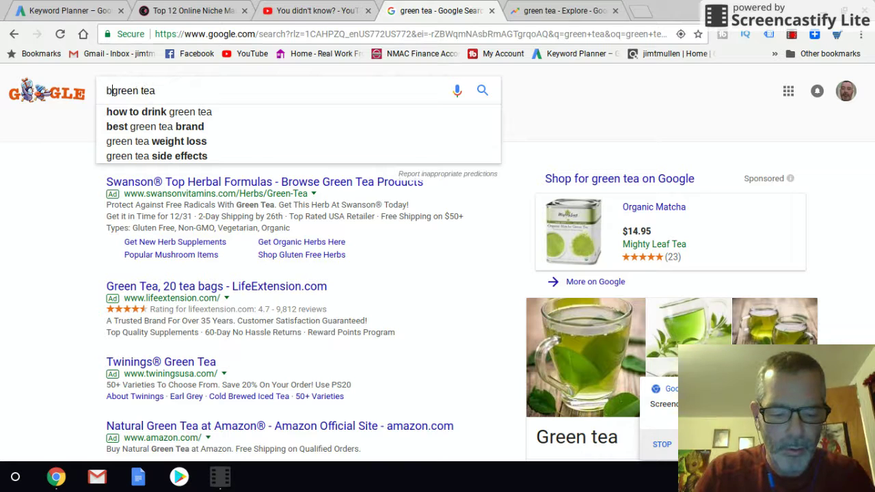
text(enefits of)
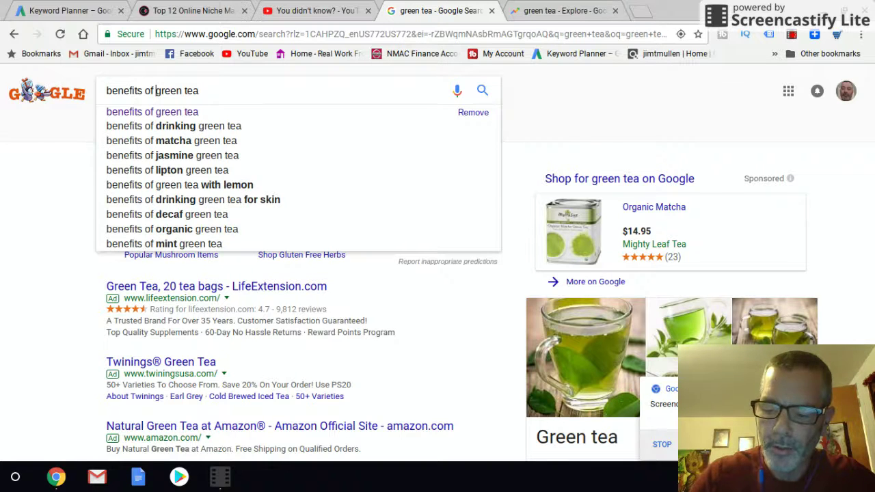
key(Return)
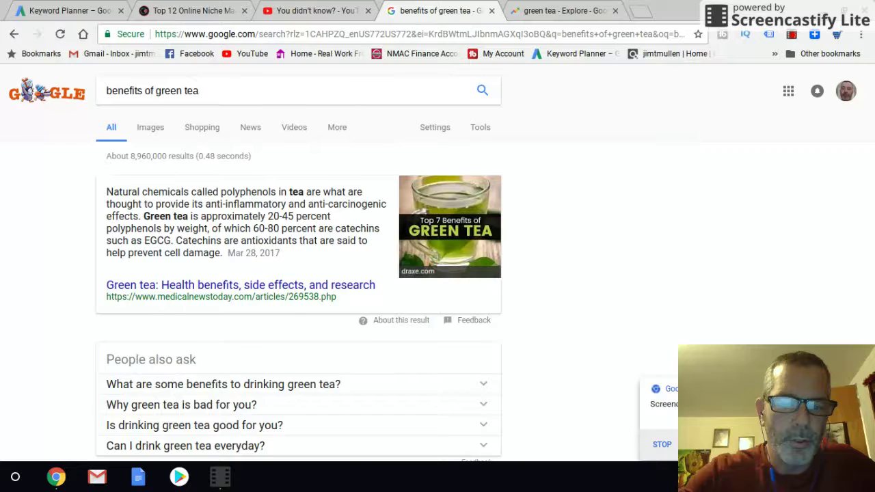
scroll(527, 294, down, 4)
scroll(531, 230, down, 1)
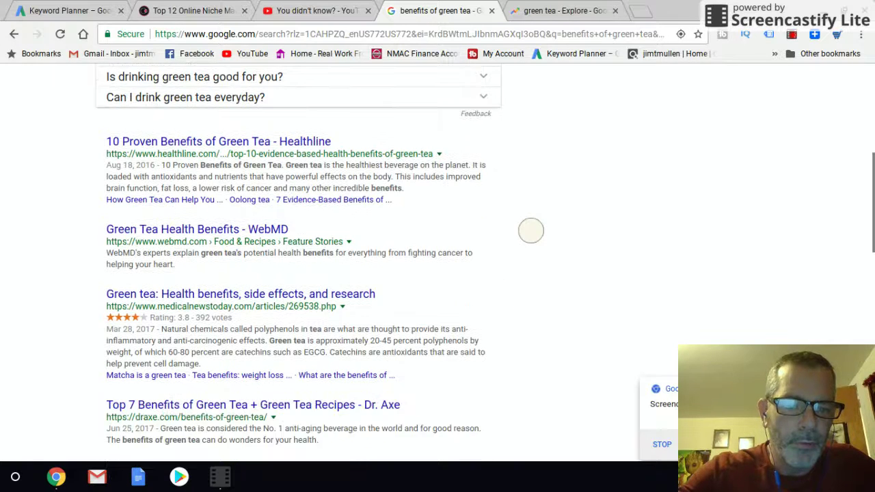
scroll(531, 274, down, 1)
scroll(531, 315, down, 3)
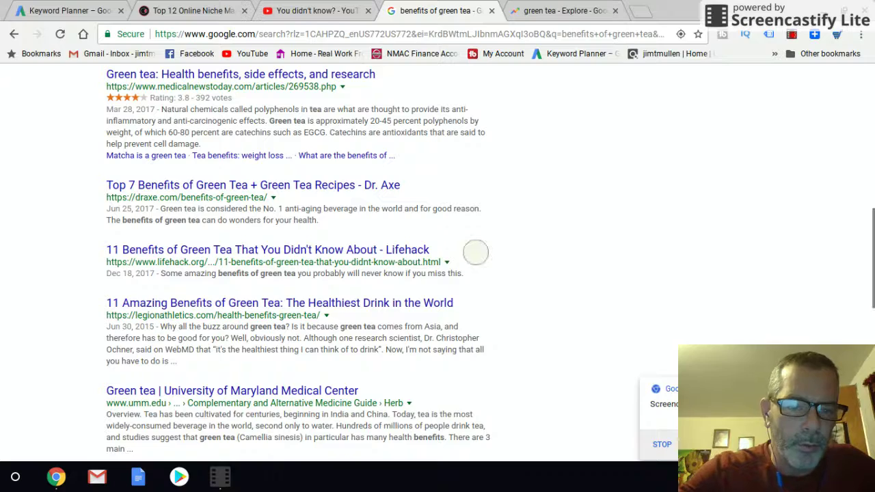
scroll(538, 335, down, 2)
scroll(544, 258, down, 3)
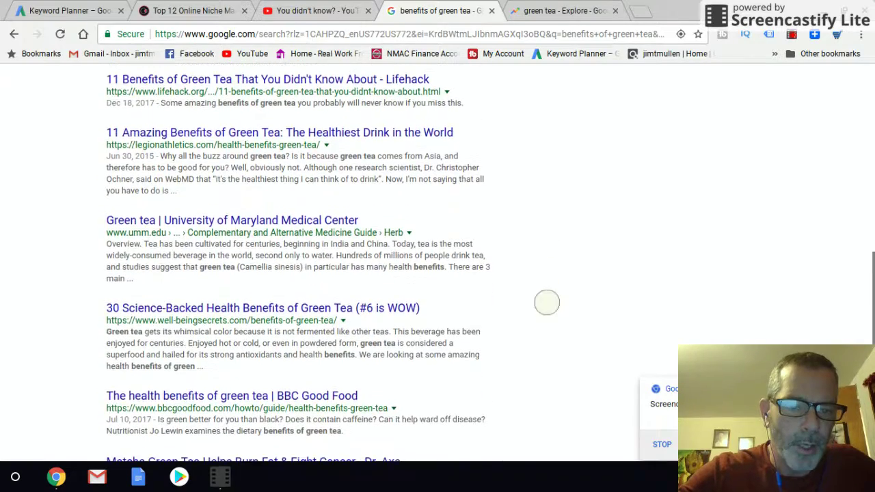
scroll(542, 342, down, 4)
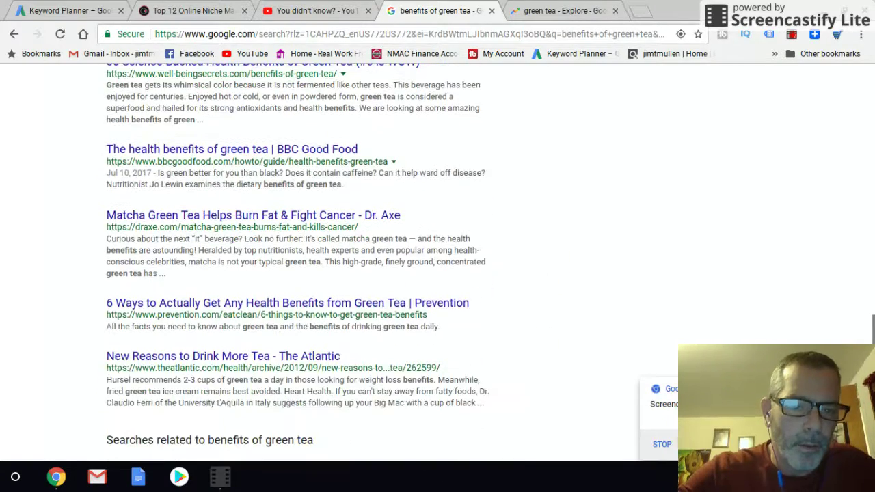
scroll(536, 328, down, 1)
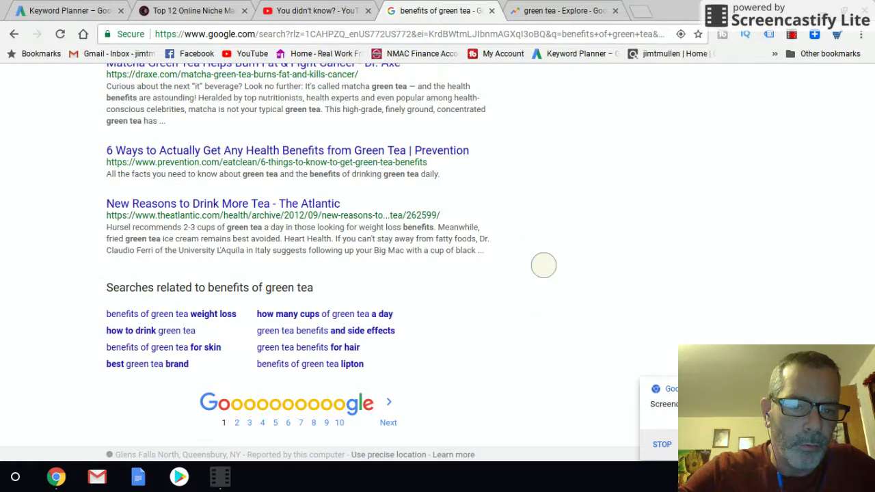
scroll(544, 265, down, 1)
scroll(561, 337, up, 5)
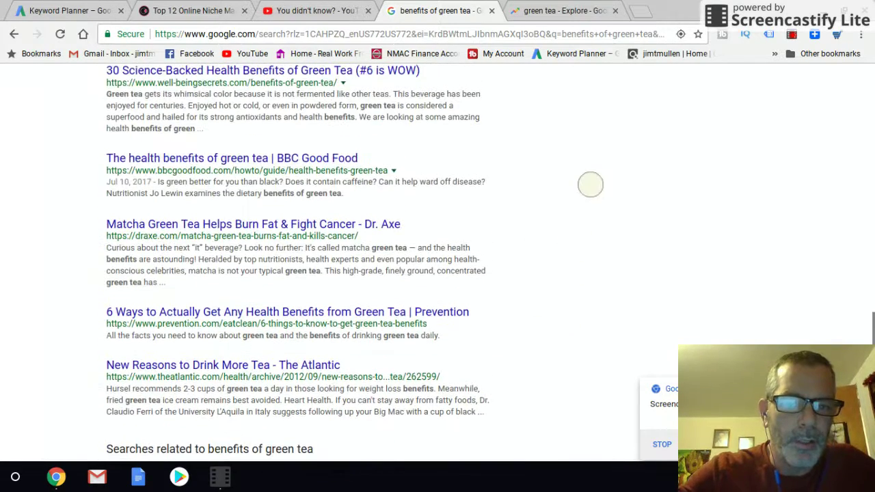
scroll(569, 341, up, 3)
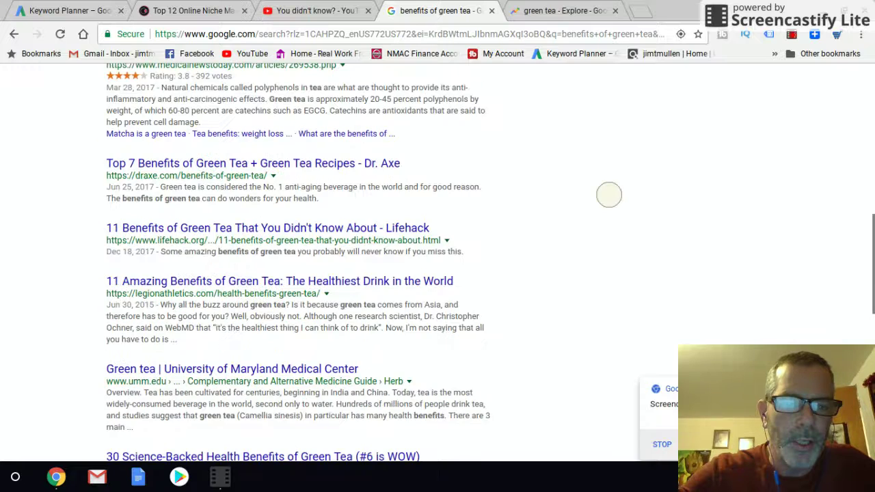
scroll(608, 195, up, 3)
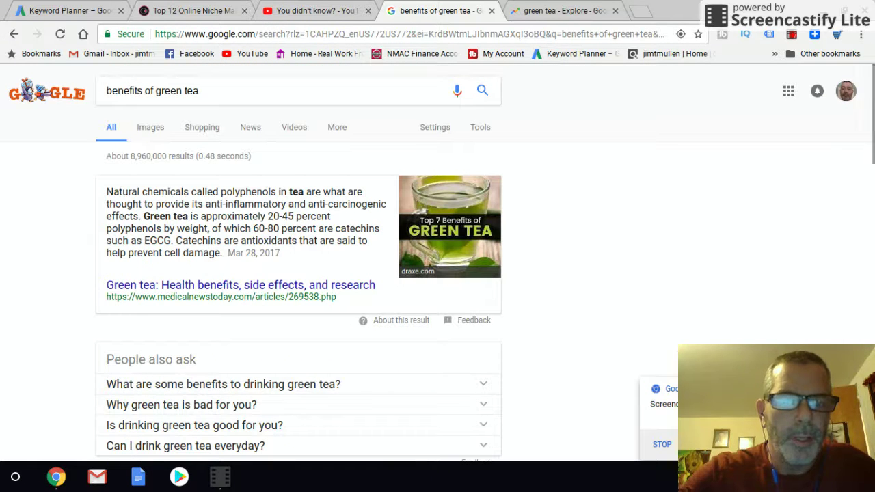